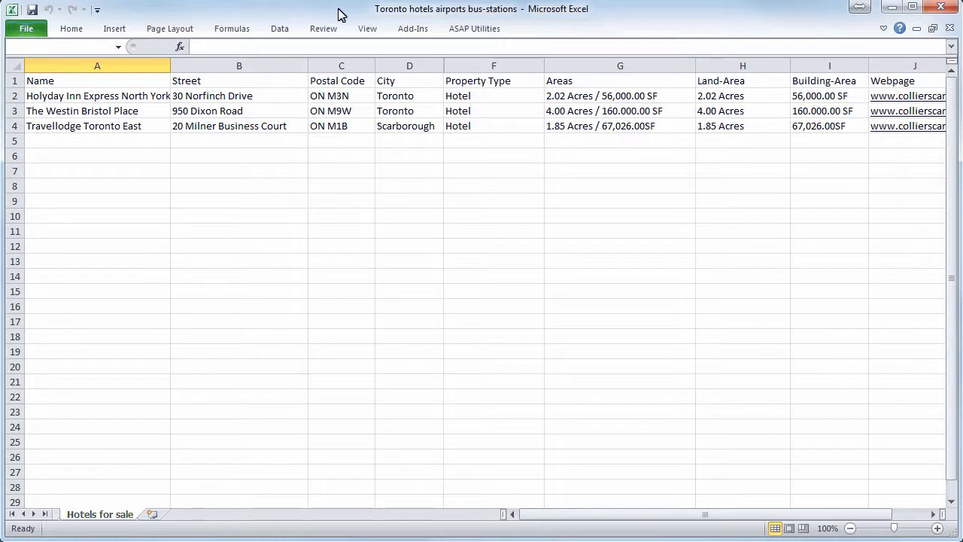
Locate Toronto, Canada in the NearBy add-in's map search.
{"action": "left_click", "coordinate": [416, 30]}
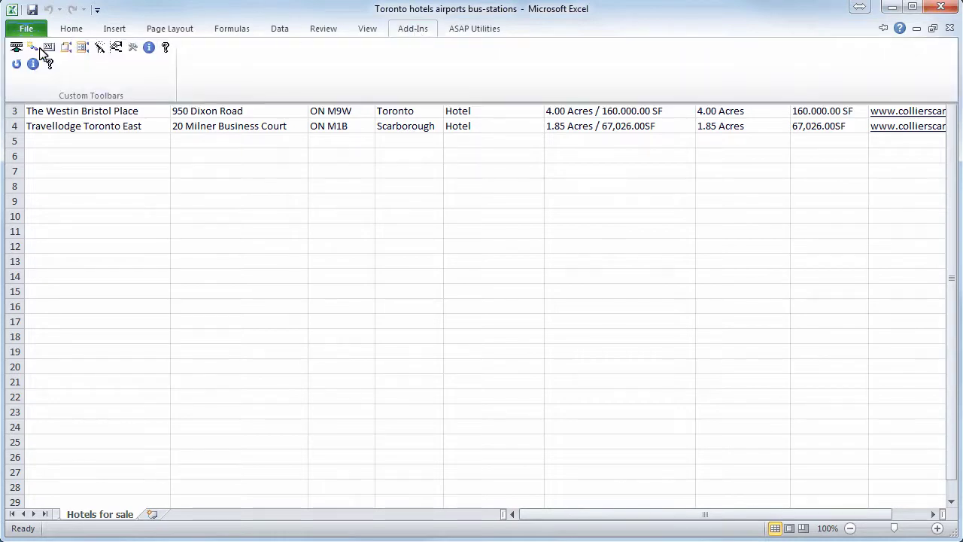
{"action": "left_click", "coordinate": [16, 64]}
{"action": "type", "text": "Toront"}
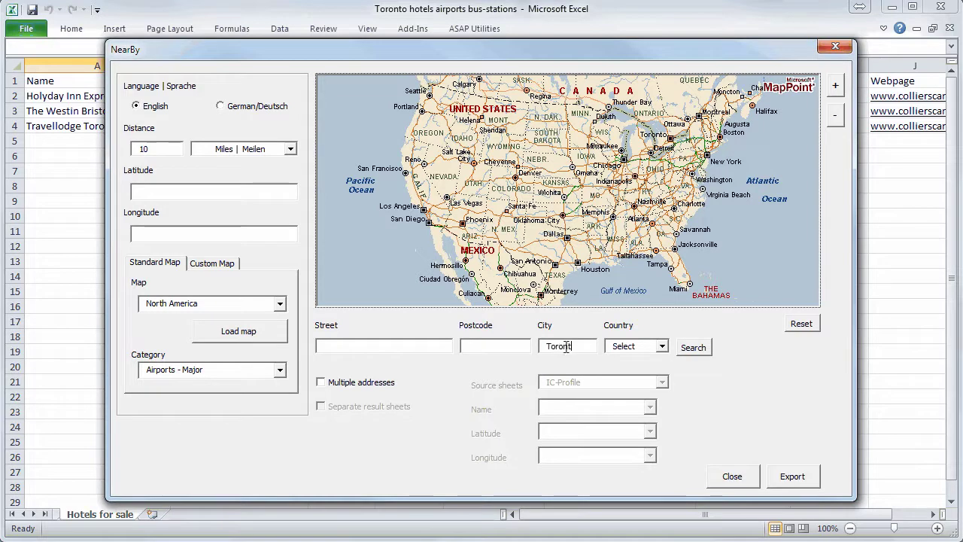
{"action": "type", "text": "o"}
{"action": "left_click", "coordinate": [662, 348]}
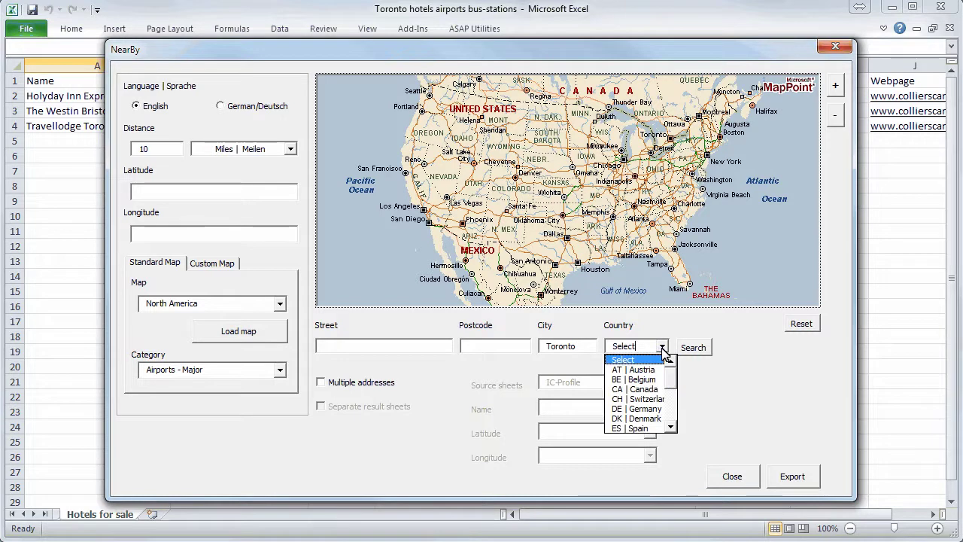
{"action": "left_click", "coordinate": [643, 388]}
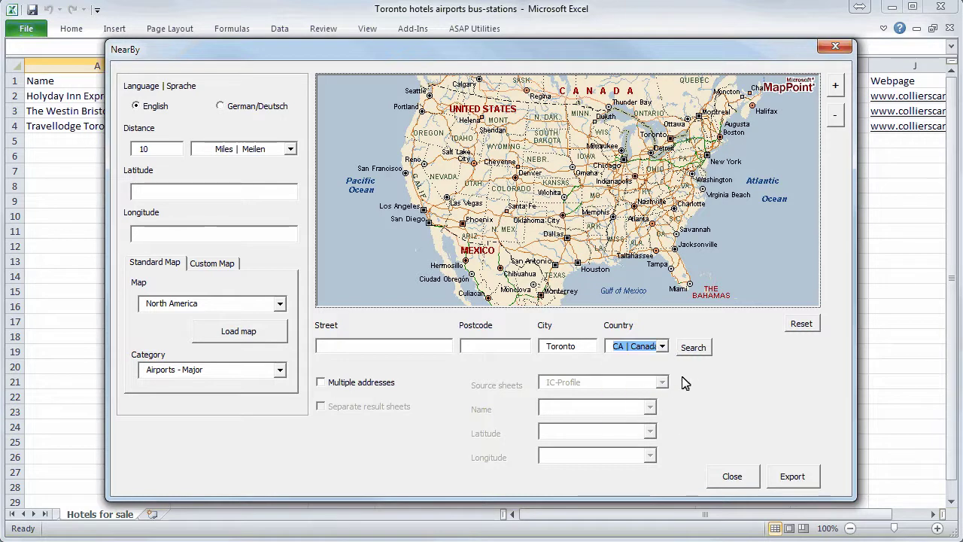
{"action": "left_click", "coordinate": [694, 350]}
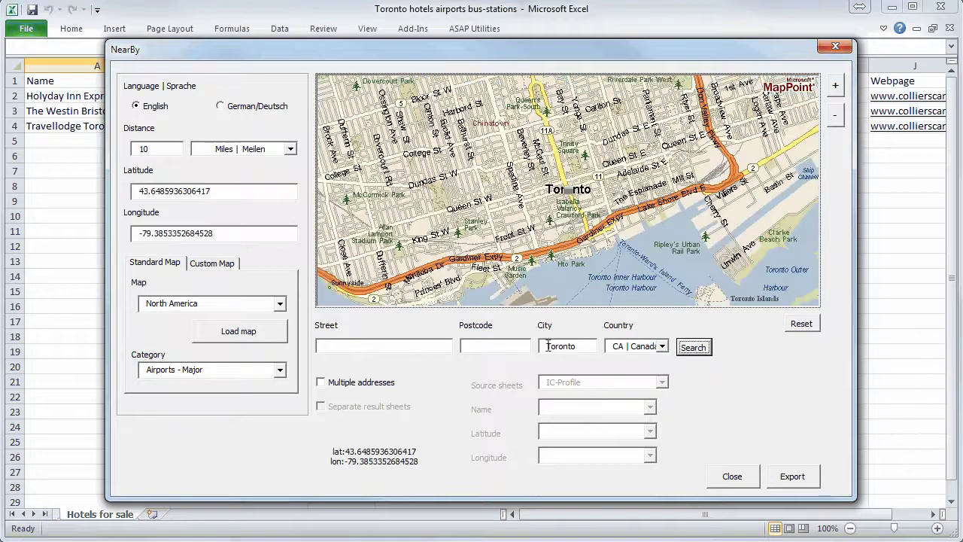
Set the search distance to 30 miles with the Airports - Major category.
{"action": "left_click", "coordinate": [153, 149]}
{"action": "key", "text": "BackSpace"}
{"action": "type", "text": "3"}
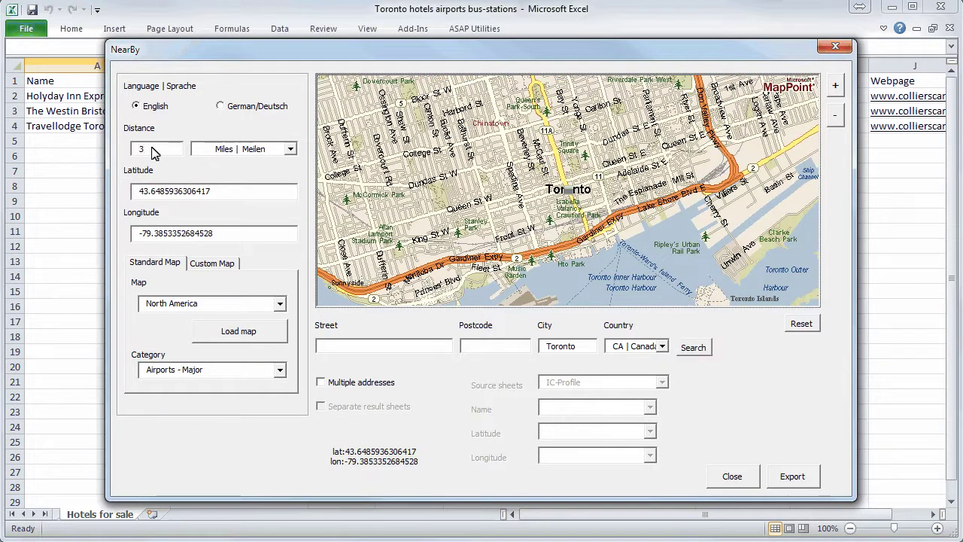
{"action": "type", "text": "0"}
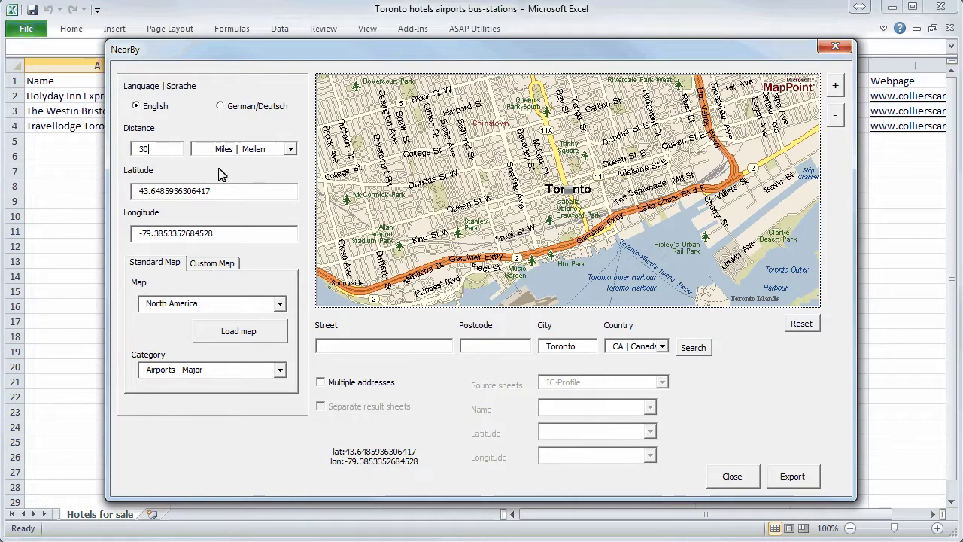
{"action": "left_click", "coordinate": [280, 370]}
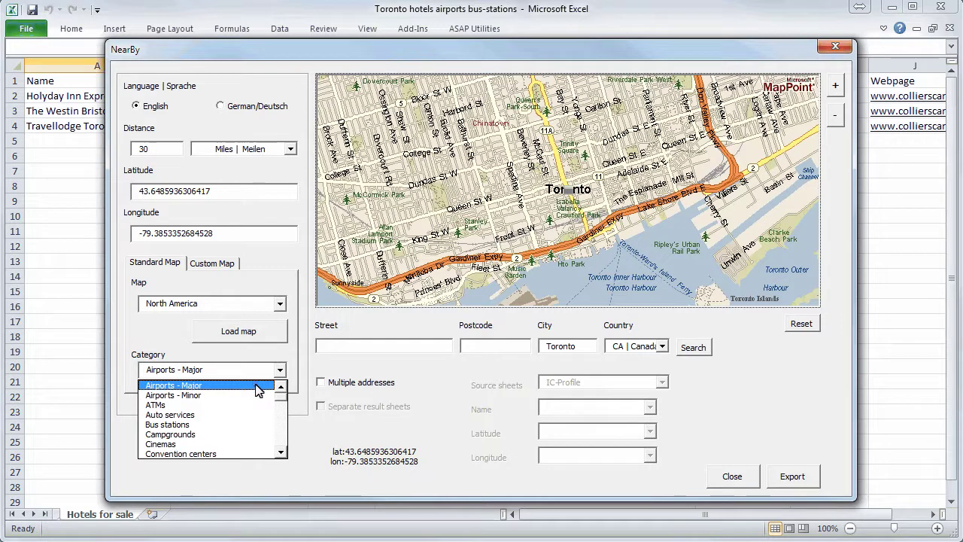
{"action": "left_click", "coordinate": [256, 389]}
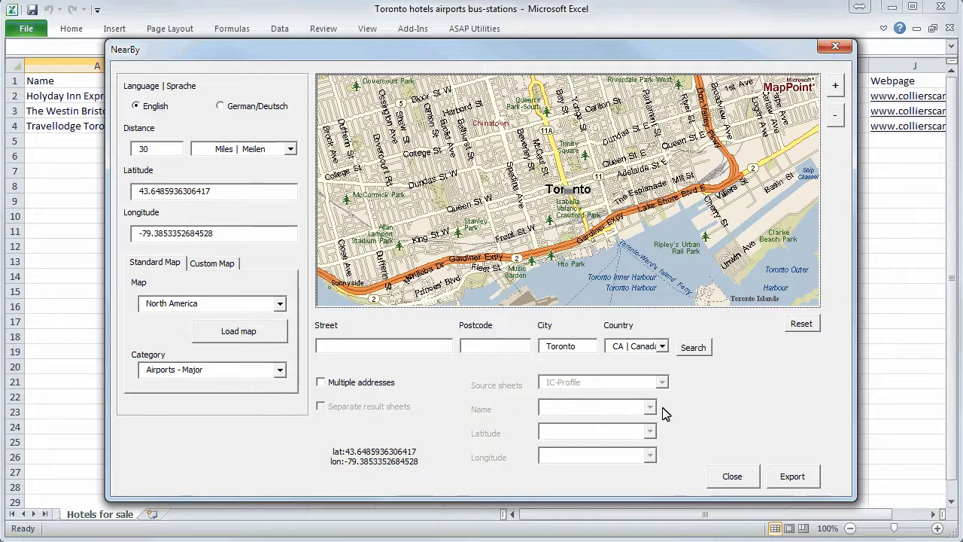
Export the major airports, then the minor airports near Toronto, to new sheets.
{"action": "left_click", "coordinate": [794, 477]}
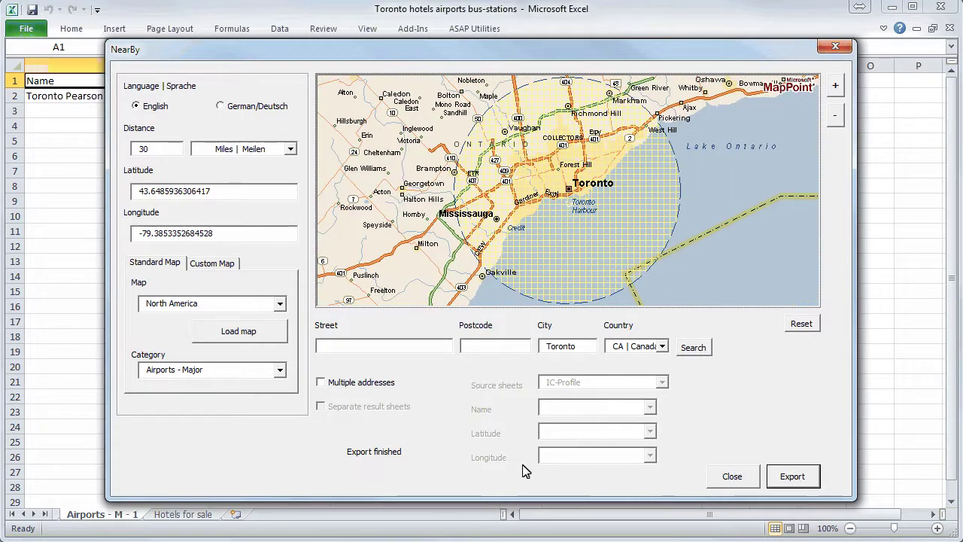
{"action": "left_click", "coordinate": [280, 370]}
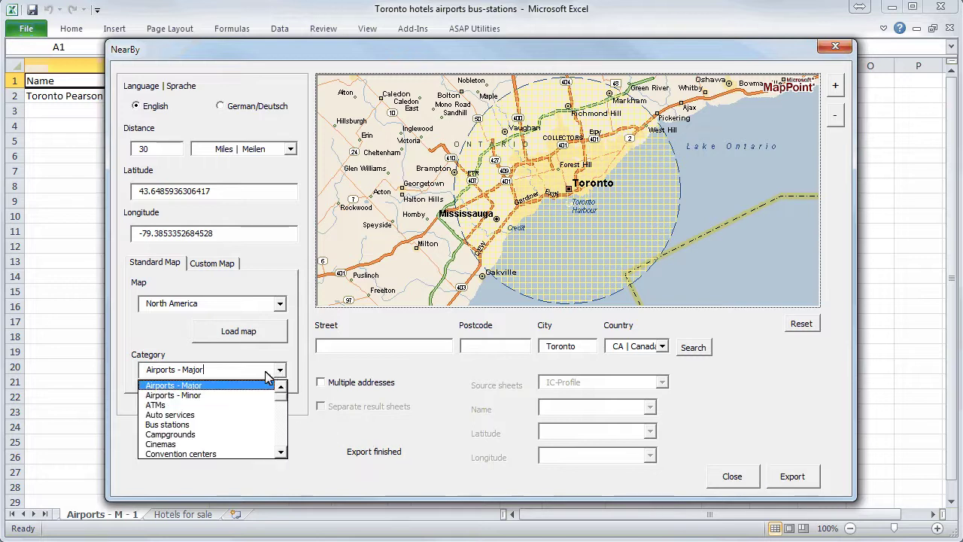
{"action": "left_click", "coordinate": [220, 396]}
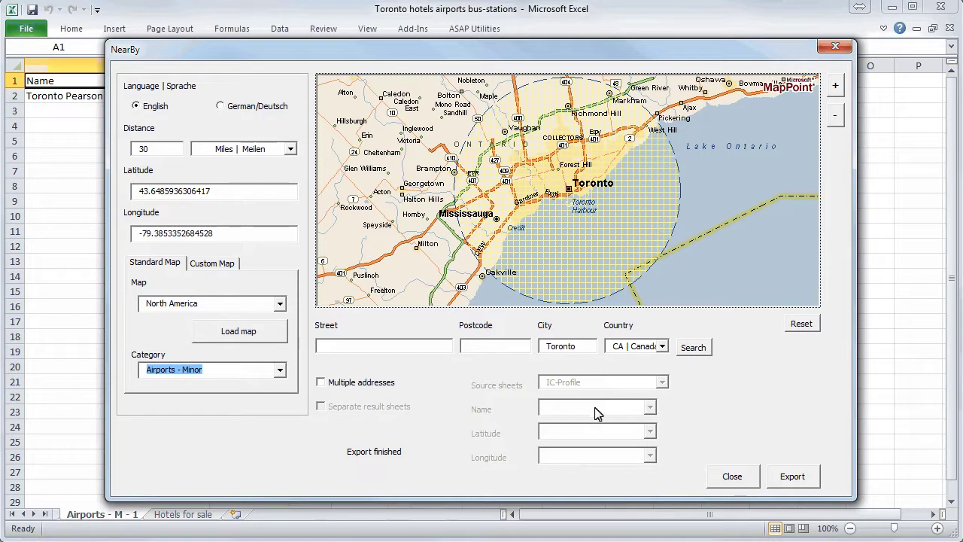
{"action": "left_click", "coordinate": [794, 478]}
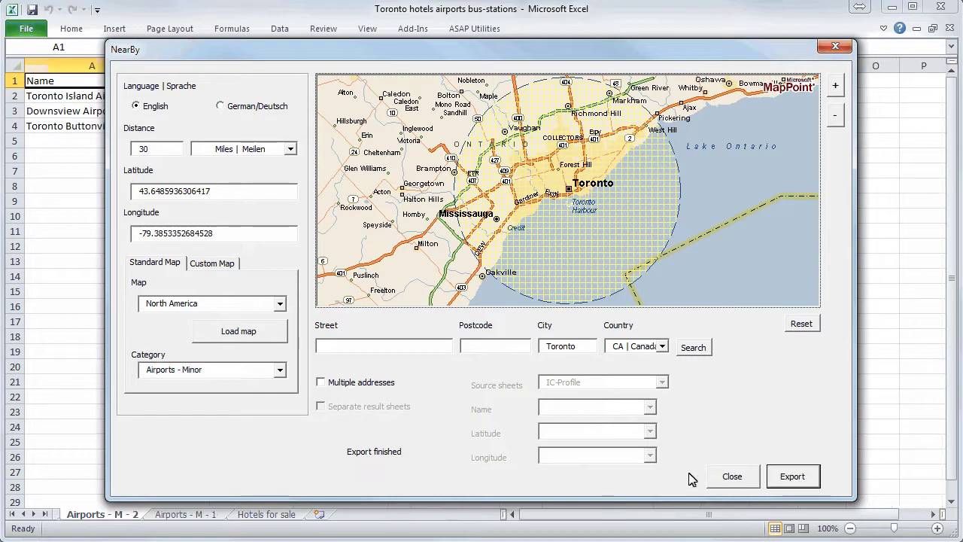
Export the nearby bus stations to a new sheet and close the NearBy search.
{"action": "left_click", "coordinate": [279, 371]}
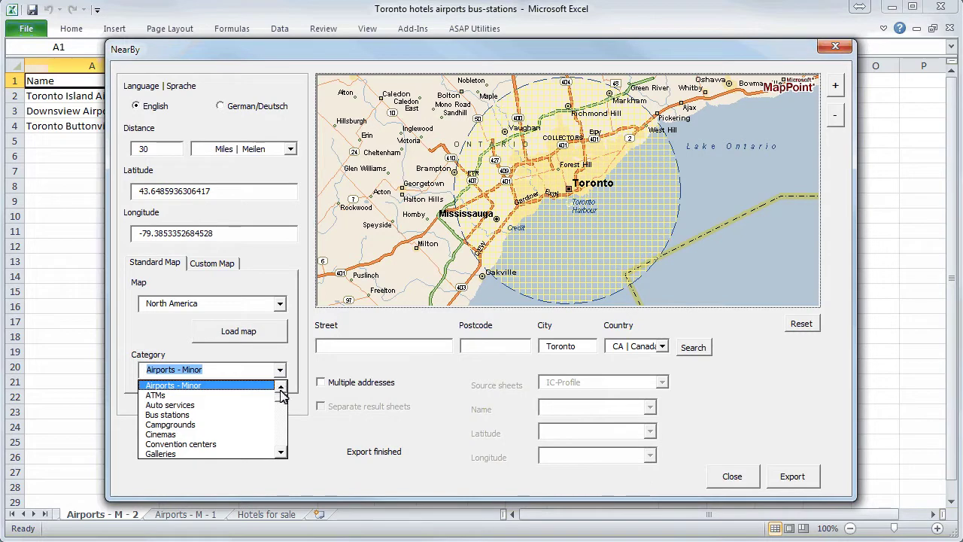
{"action": "left_click", "coordinate": [280, 399]}
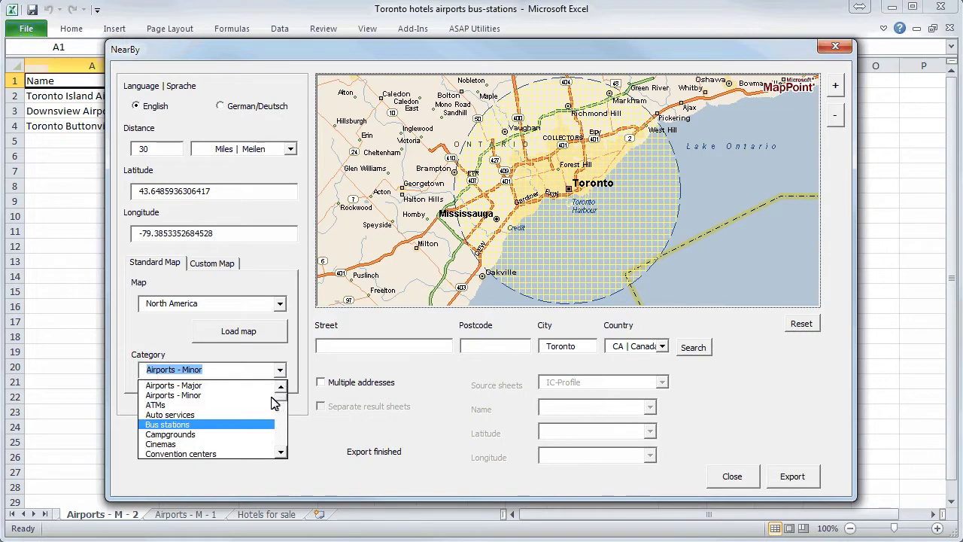
{"action": "left_click", "coordinate": [242, 426]}
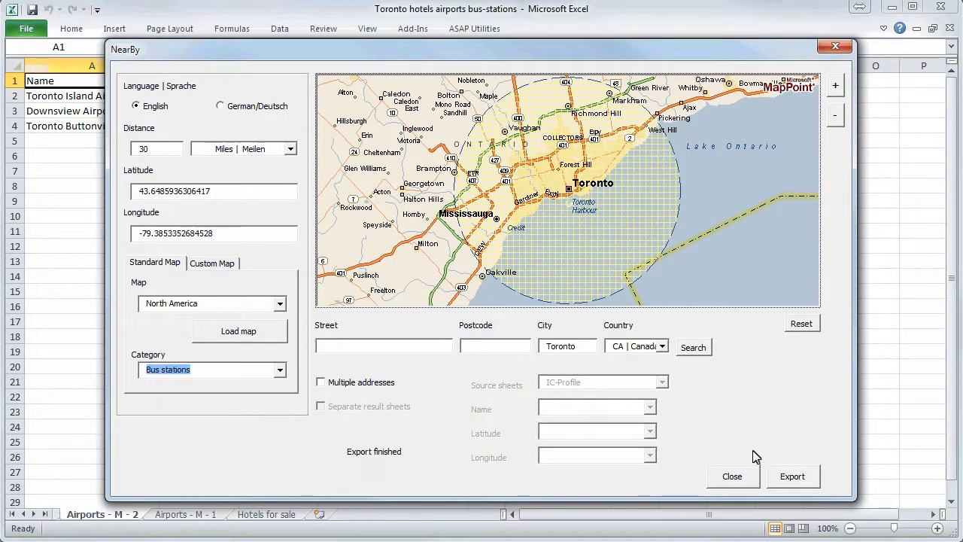
{"action": "left_click", "coordinate": [796, 480]}
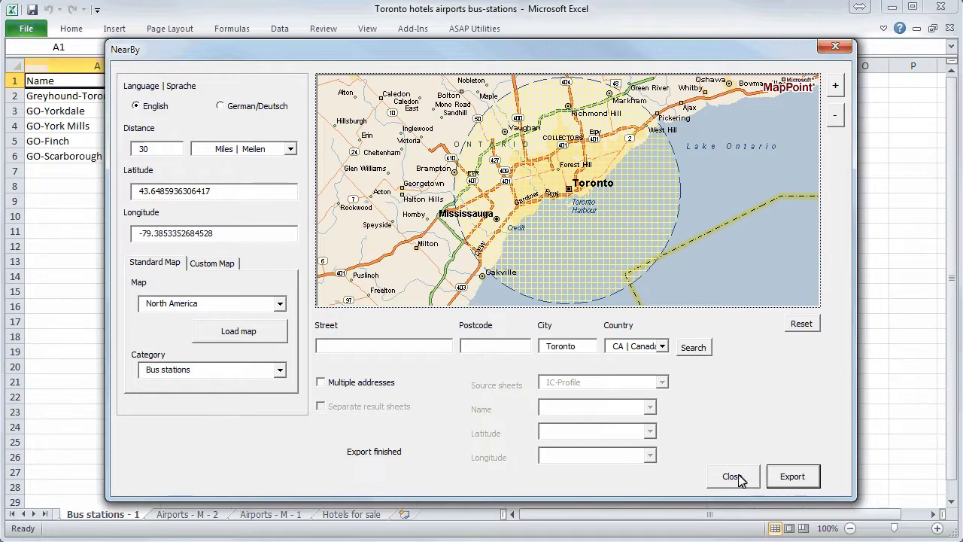
{"action": "left_click", "coordinate": [732, 477]}
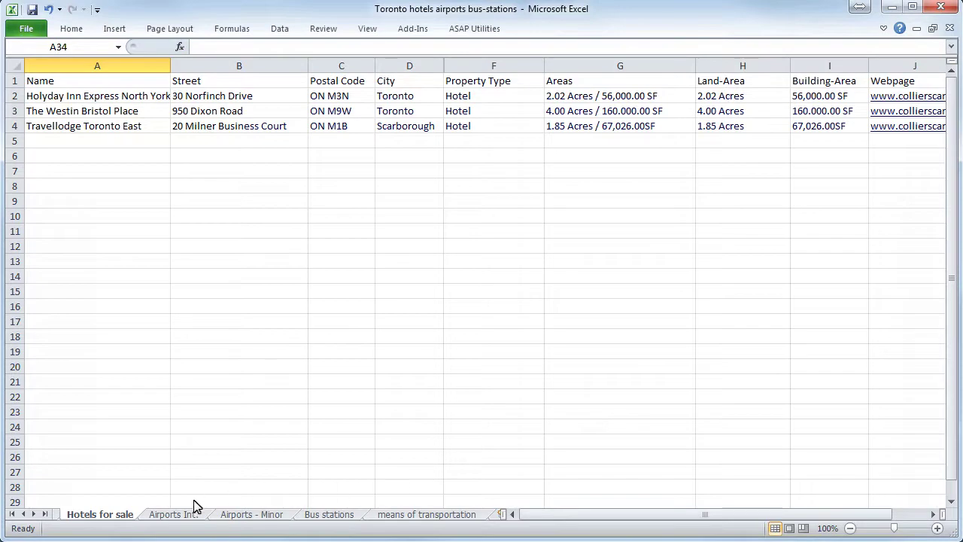
Review the Airports Int., Airports - Minor, Bus stations and means of transportation sheets, then show the add-in tools.
{"action": "left_click", "coordinate": [171, 517]}
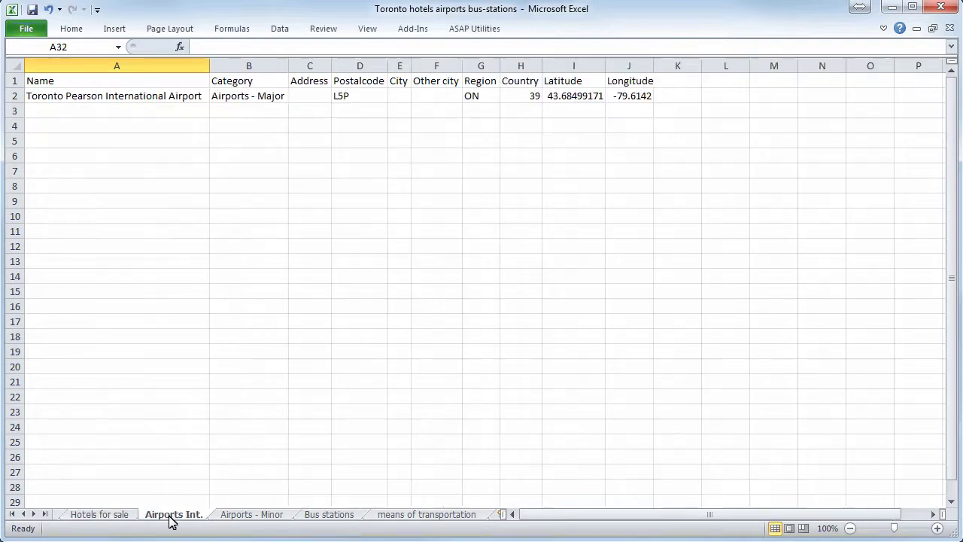
{"action": "left_click", "coordinate": [256, 518]}
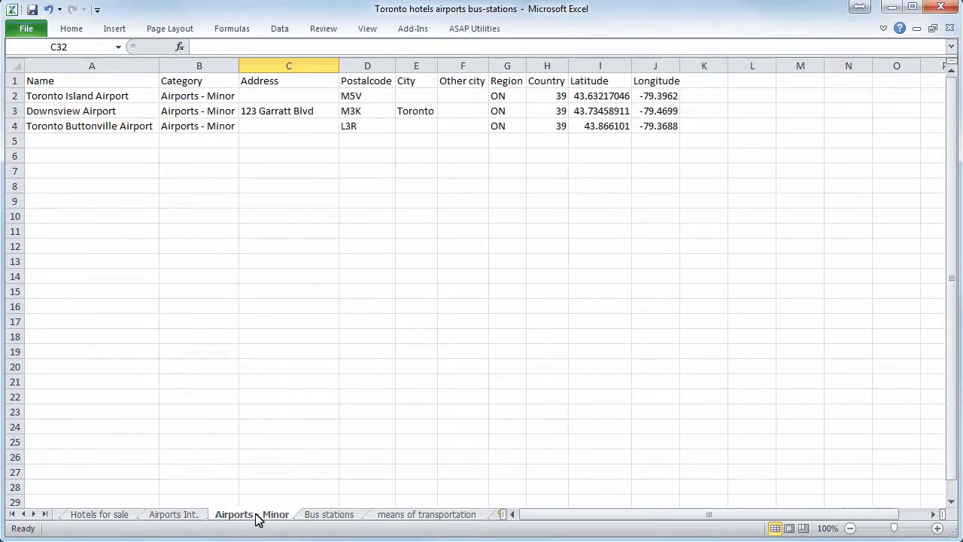
{"action": "left_click", "coordinate": [329, 518]}
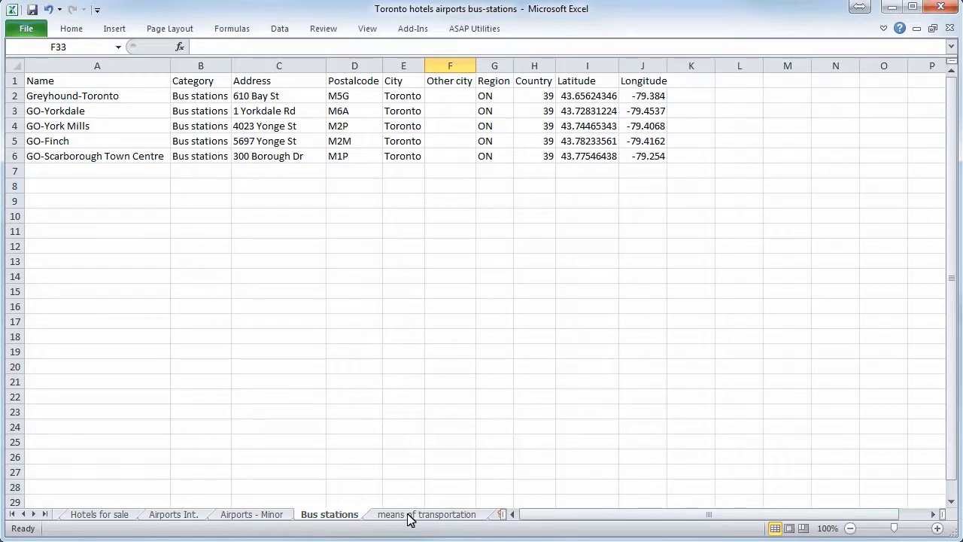
{"action": "left_click", "coordinate": [424, 516]}
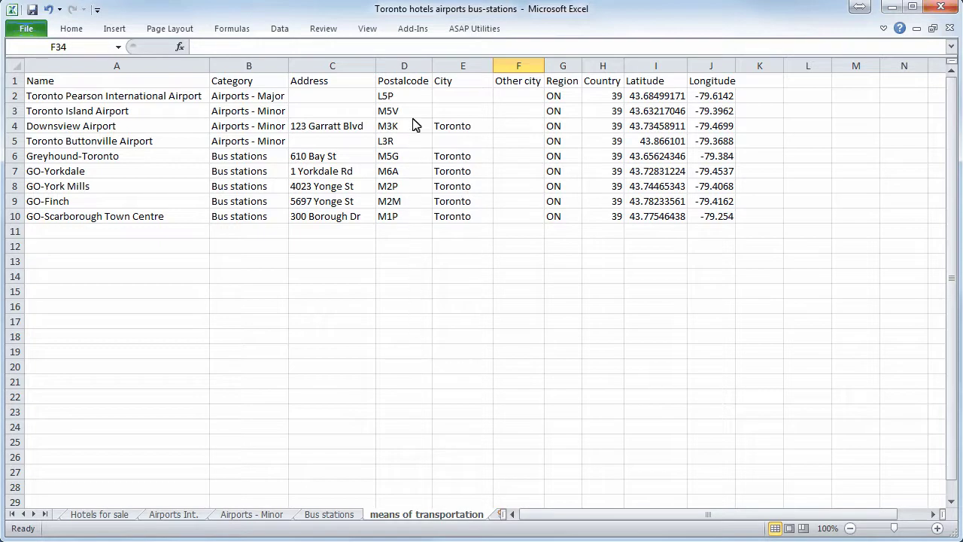
{"action": "left_click", "coordinate": [413, 29]}
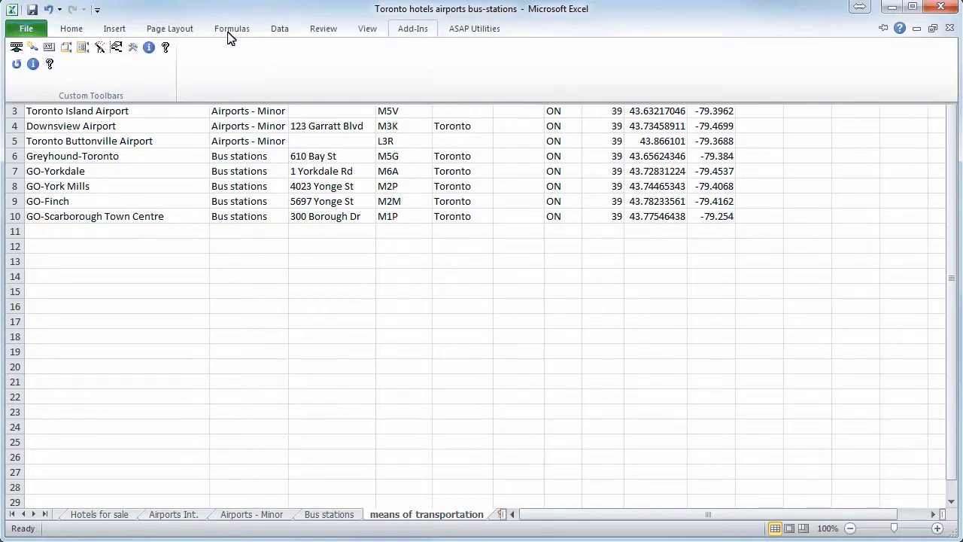
Set up a round-trip distance table from Hotels for sale to means of transportation and retype its title.
{"action": "left_click", "coordinate": [50, 46]}
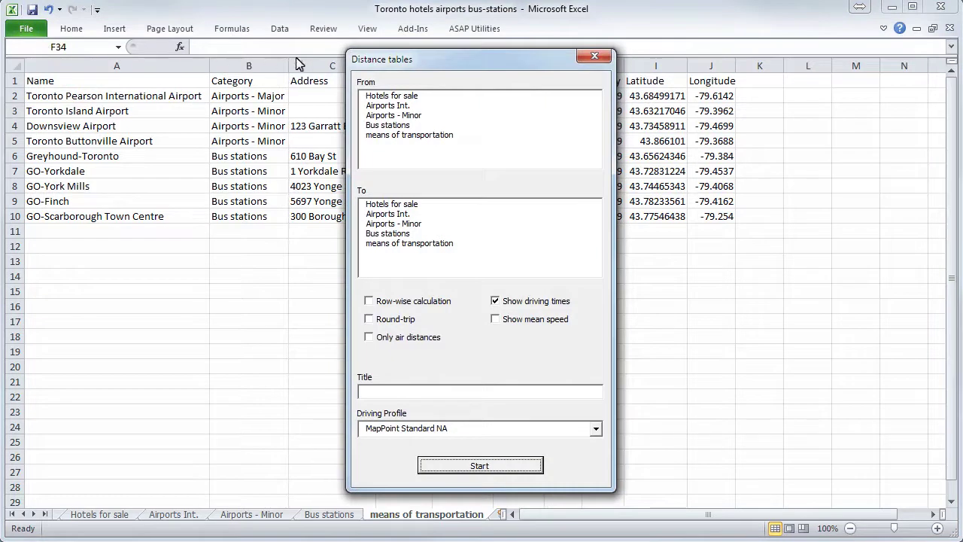
{"action": "left_click", "coordinate": [389, 98]}
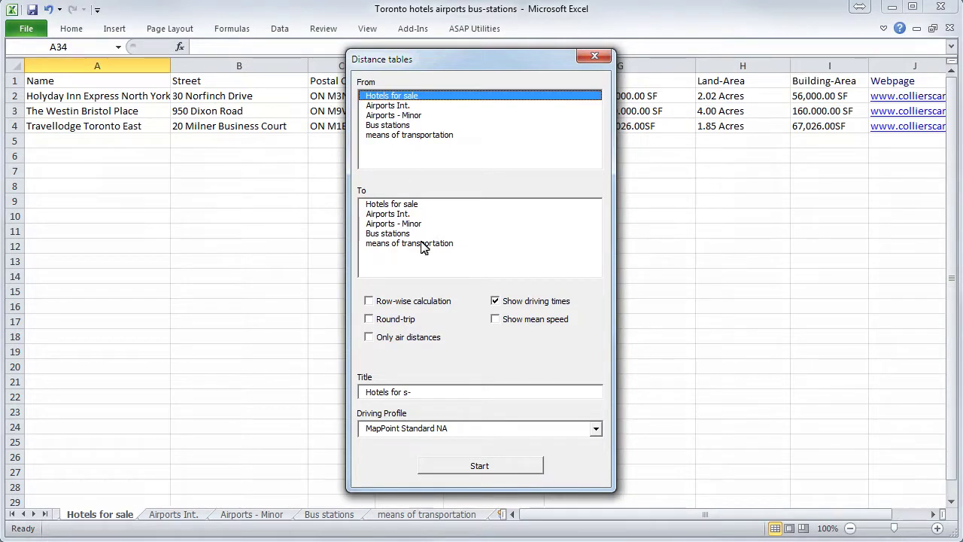
{"action": "left_click", "coordinate": [423, 246]}
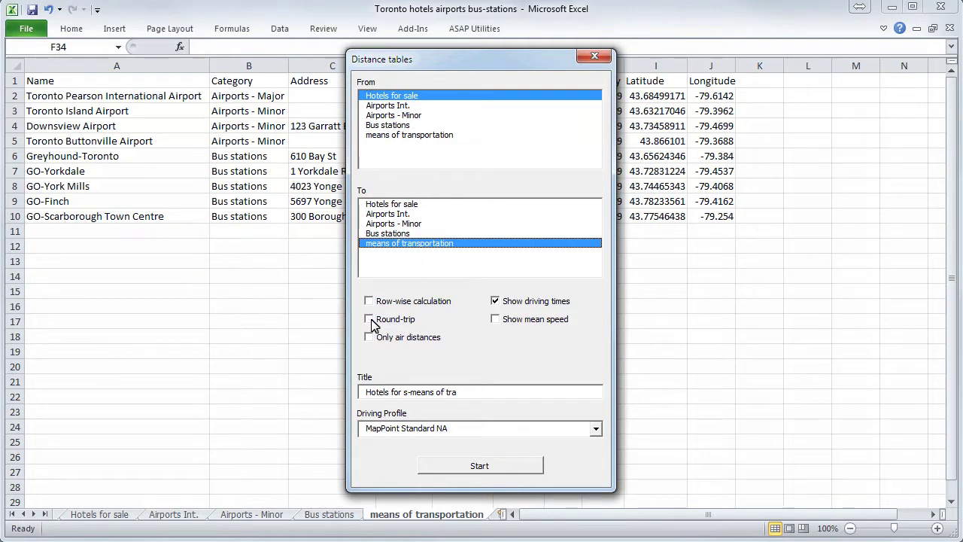
{"action": "left_click", "coordinate": [370, 319]}
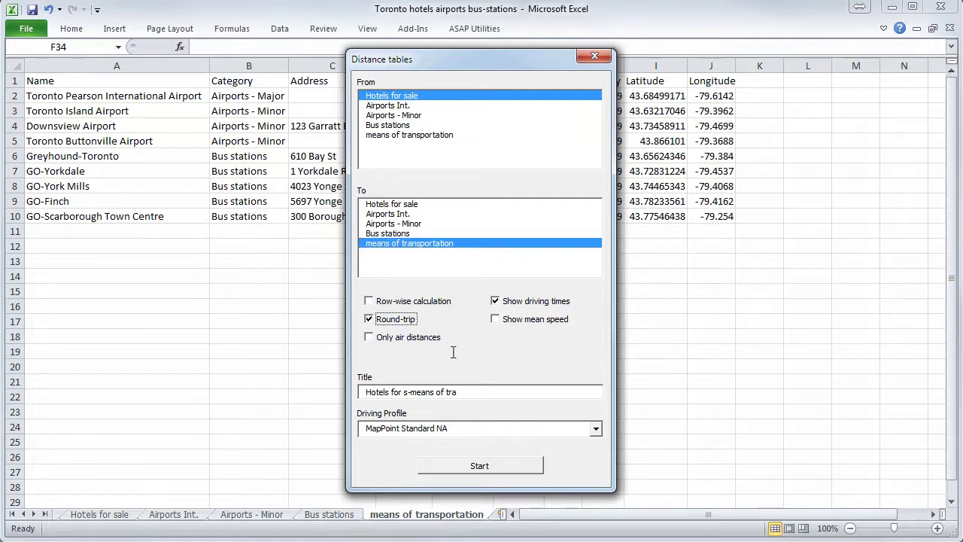
{"action": "left_click_drag", "start_coordinate": [463, 391], "coordinate": [363, 391]}
{"action": "type", "text": "Hot"}
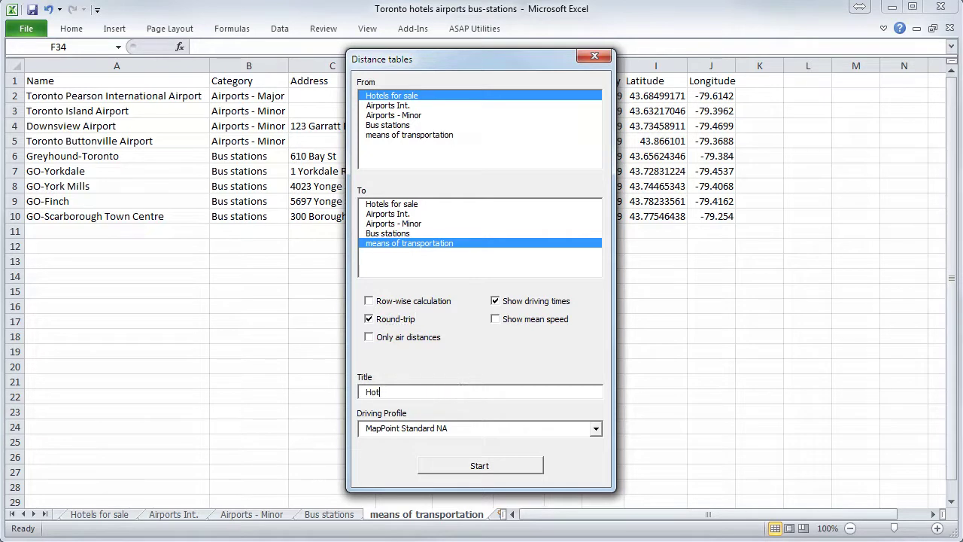
{"action": "type", "text": "els to m. of transpor"}
{"action": "type", "text": " transport"}
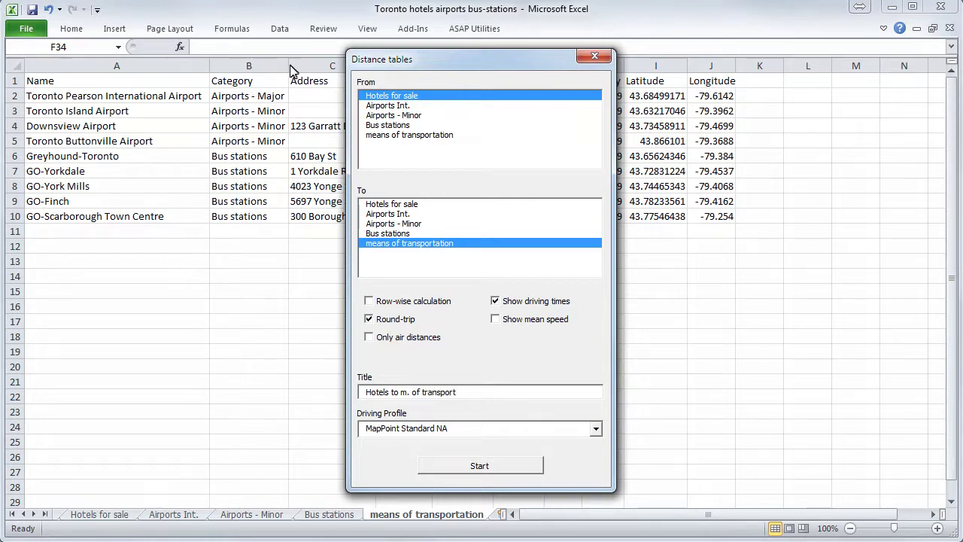
Run the distance calculation until it reports Done, 27/27, and saves the workbook.
{"action": "left_click", "coordinate": [474, 465]}
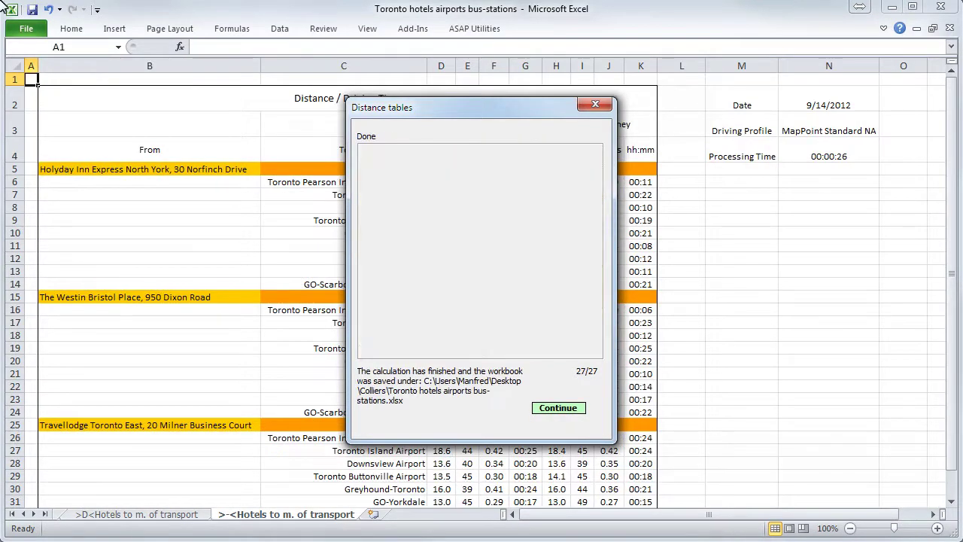
Close the finished notice with Continue to view the Hotels to m. of transport results sheet.
{"action": "left_click", "coordinate": [557, 409]}
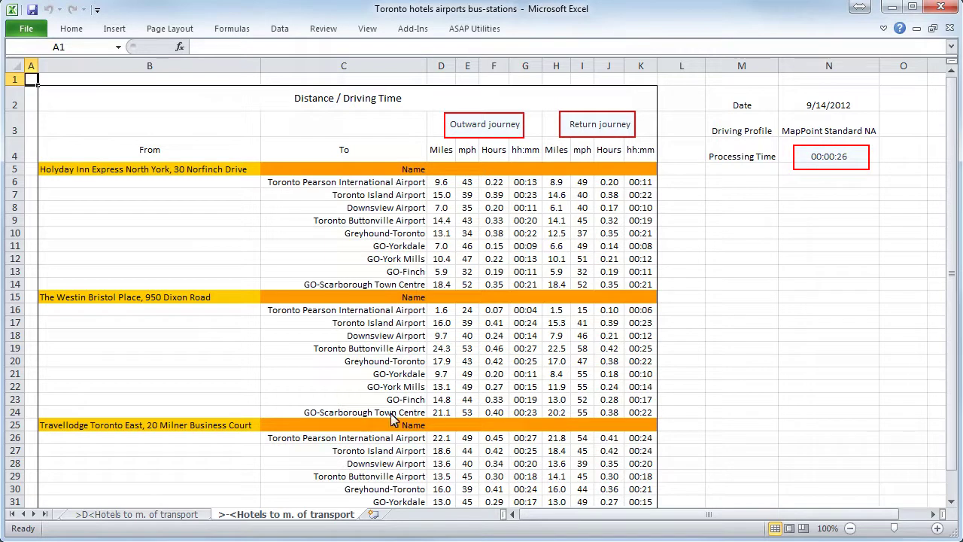
View the >D< distance matrix, then the >T< driving-time matrix for Hotels to m. of transport.
{"action": "left_click", "coordinate": [142, 513]}
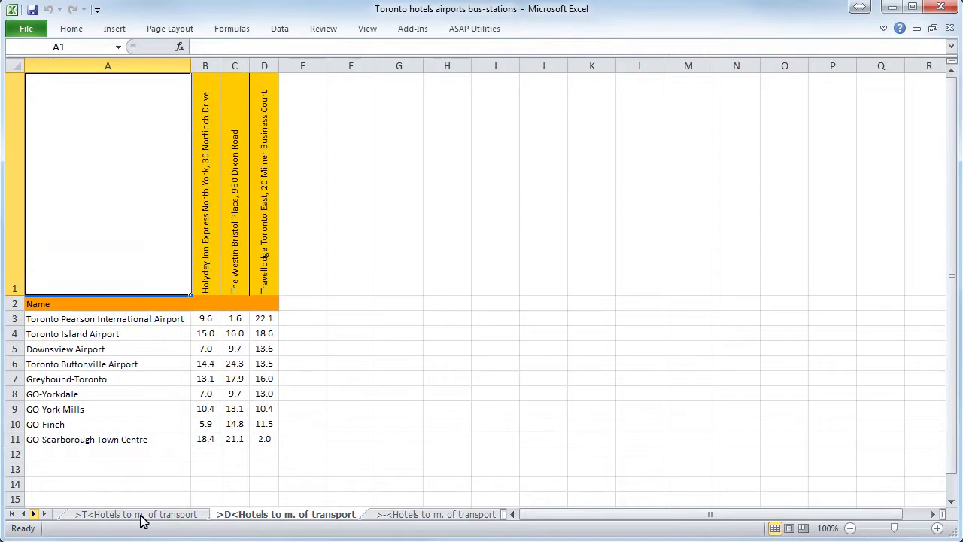
{"action": "left_click", "coordinate": [140, 515]}
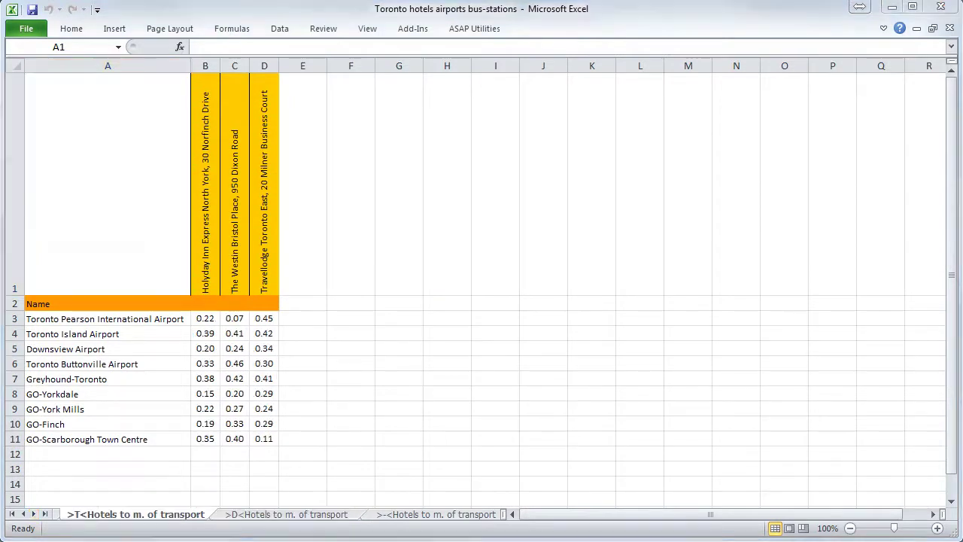